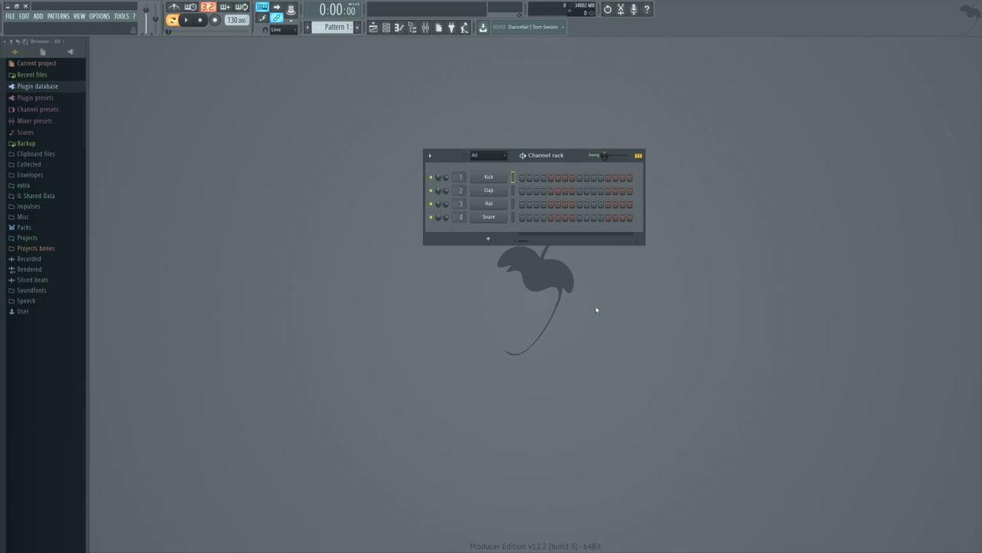
Step: Refresh the plugin list with a fast scan, then reopen the full-screen plugin picker
{"action": "key", "text": "F8"}
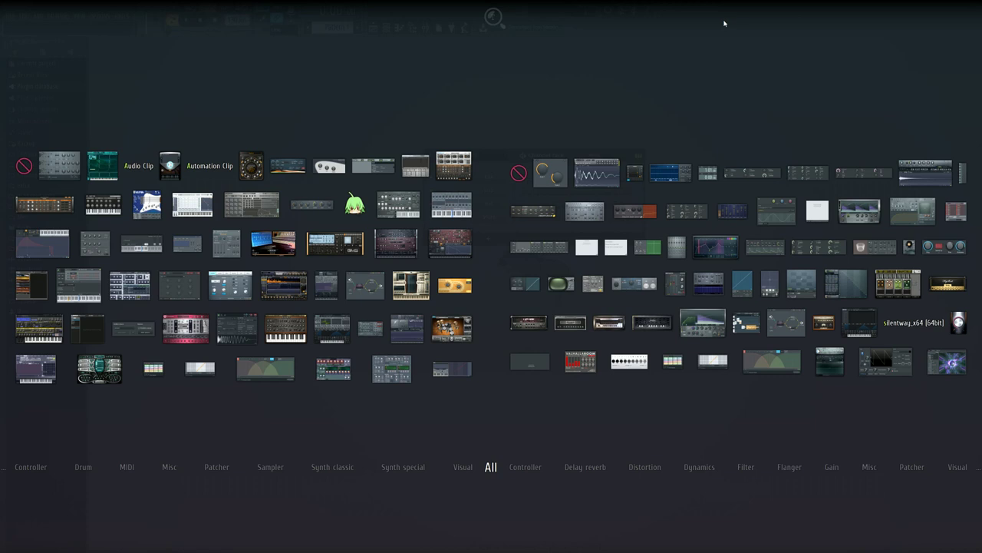
{"action": "key", "text": "F8"}
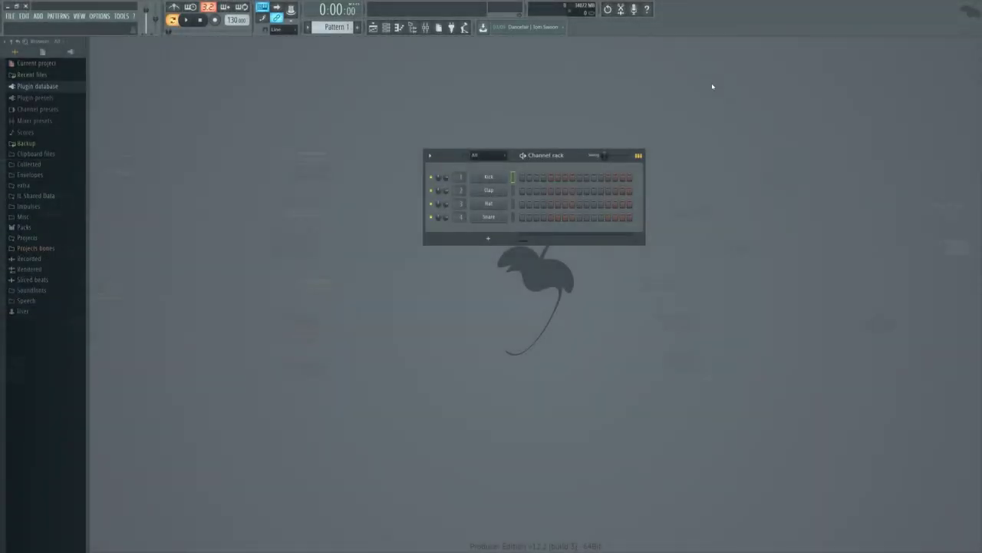
{"action": "left_click", "coordinate": [38, 16]}
{"action": "mouse_move", "coordinate": [46, 28]}
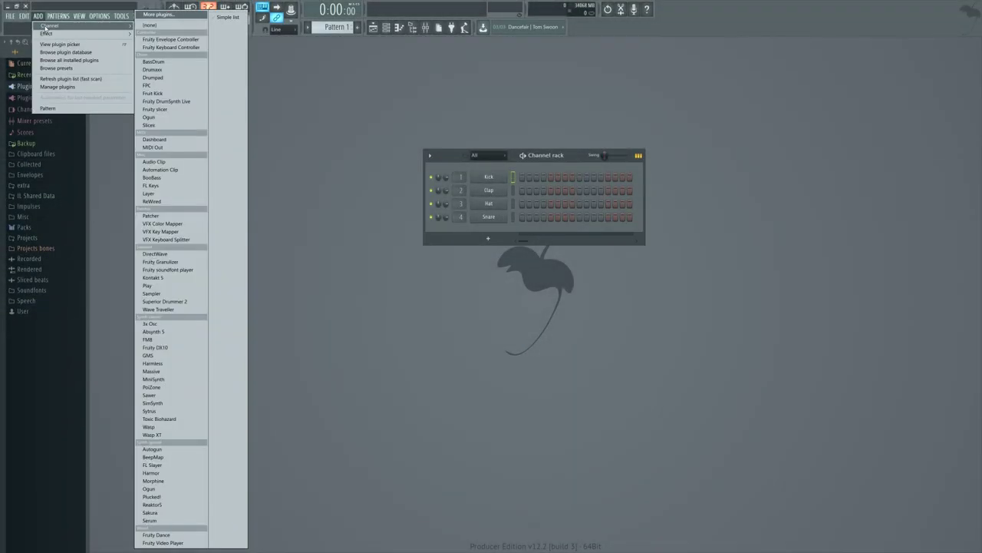
{"action": "left_click", "coordinate": [724, 18]}
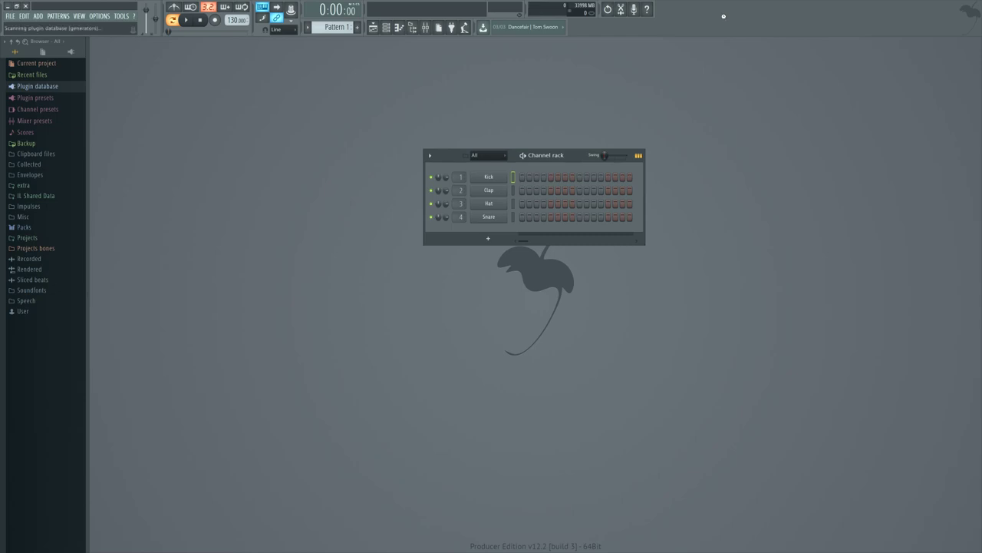
{"action": "key", "text": "F8"}
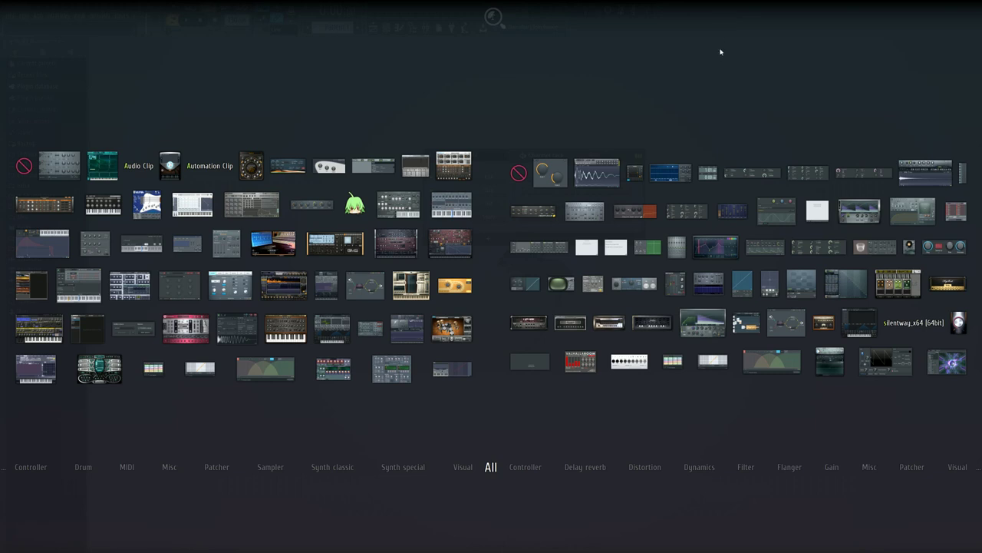
Step: Dismiss the plugin picker overlay so the four-channel Channel rack is visible
{"action": "key", "text": "F8"}
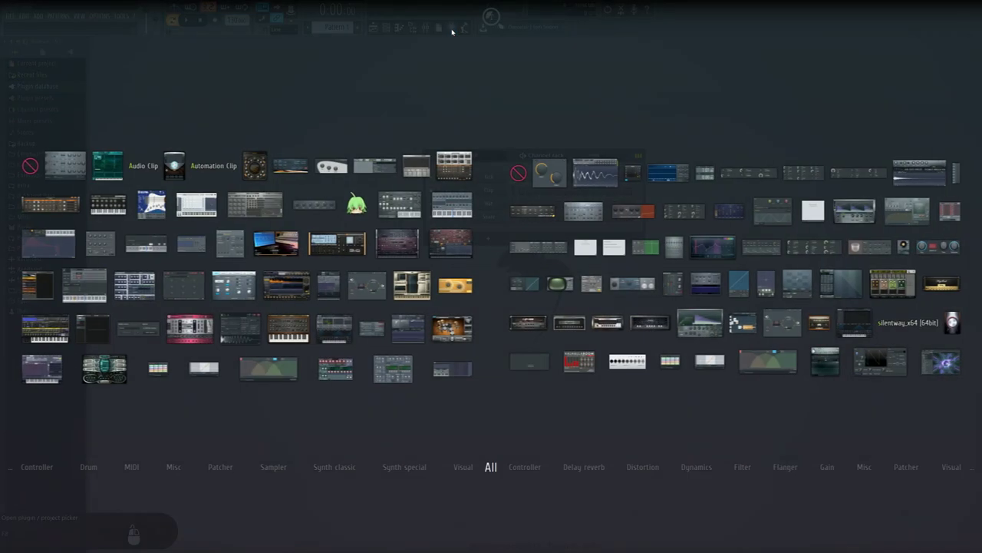
{"action": "left_click", "coordinate": [453, 29]}
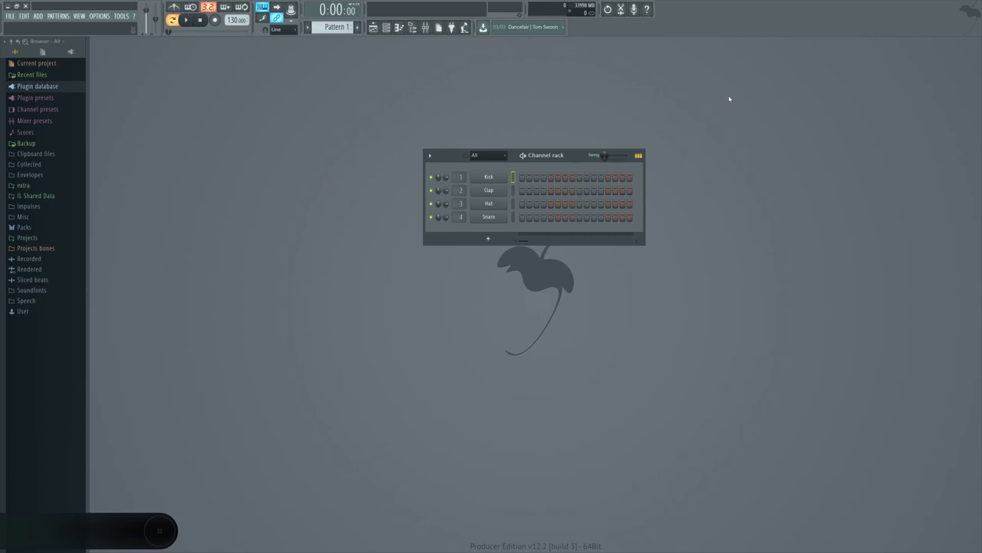
Step: Add Harmor to the Channel rack and load Massive onto a mixer track
{"action": "left_click", "coordinate": [451, 27]}
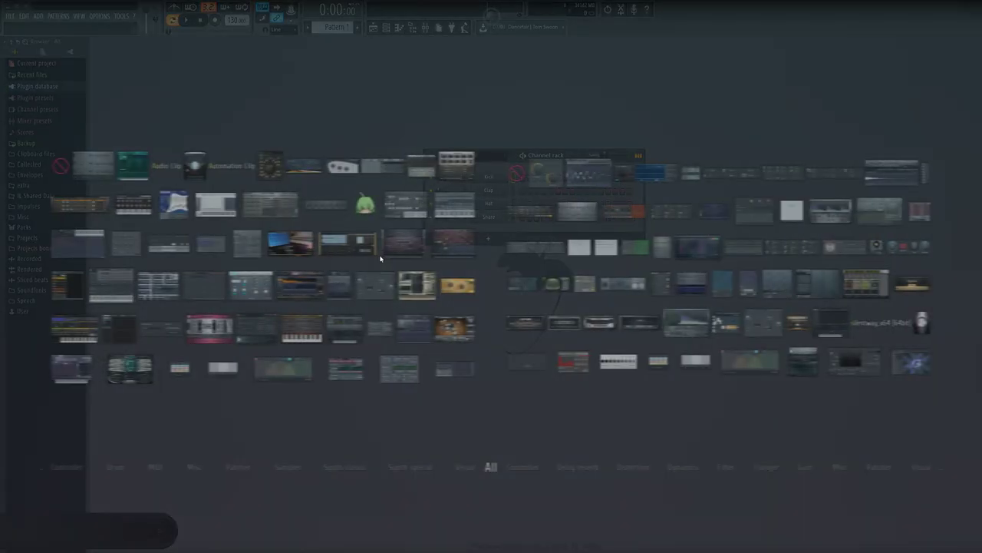
{"action": "left_click_drag", "start_coordinate": [77, 324], "coordinate": [538, 215]}
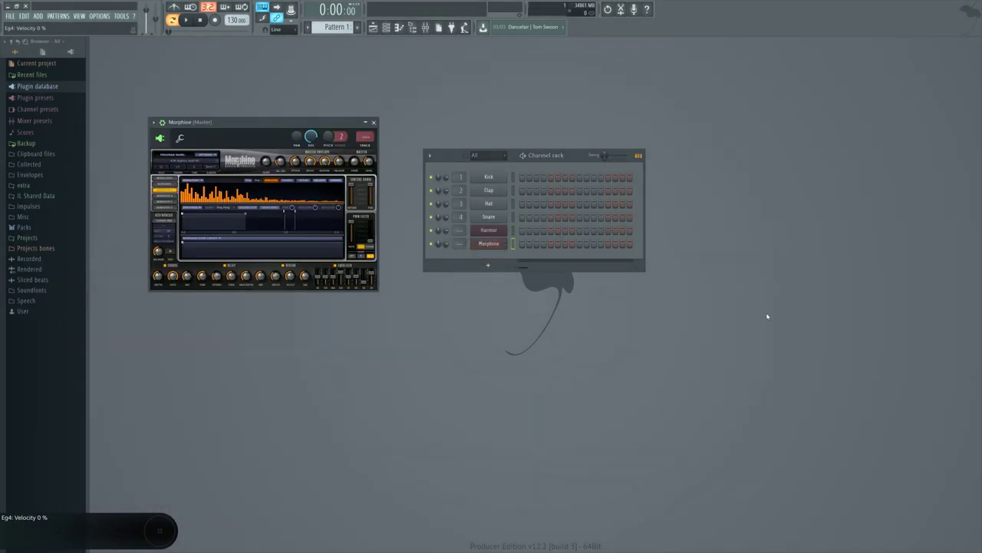
{"action": "key", "text": "F9"}
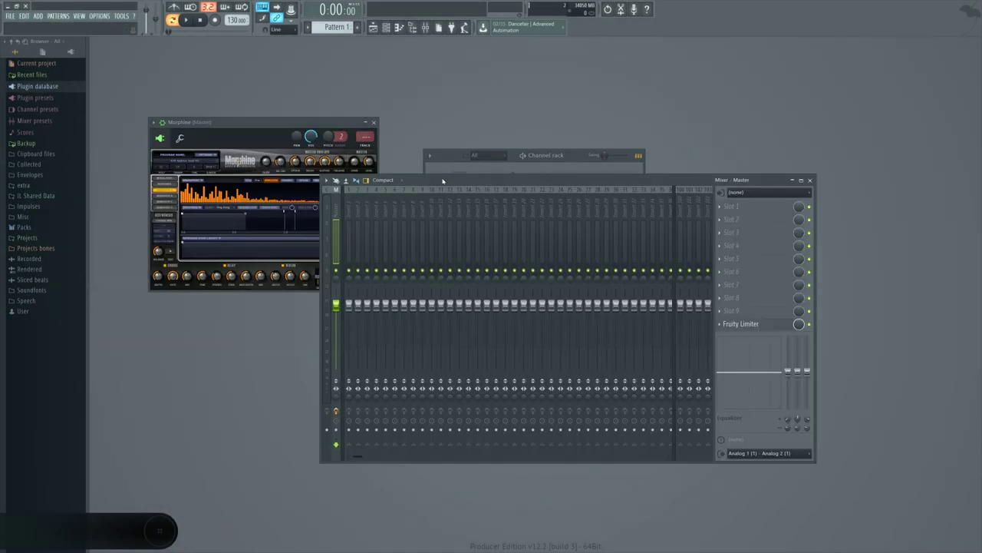
{"action": "key", "text": "F8"}
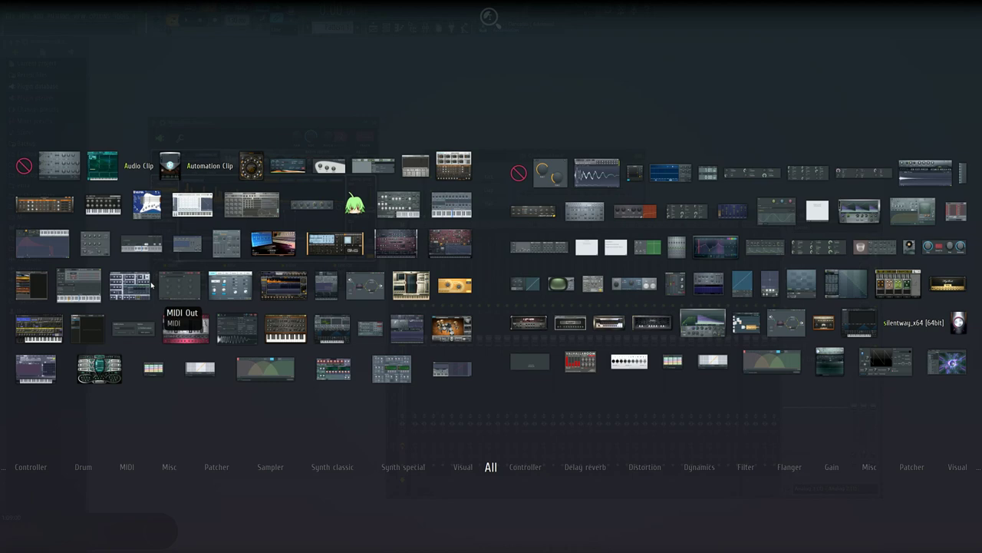
{"action": "left_click_drag", "start_coordinate": [172, 327], "coordinate": [418, 245]}
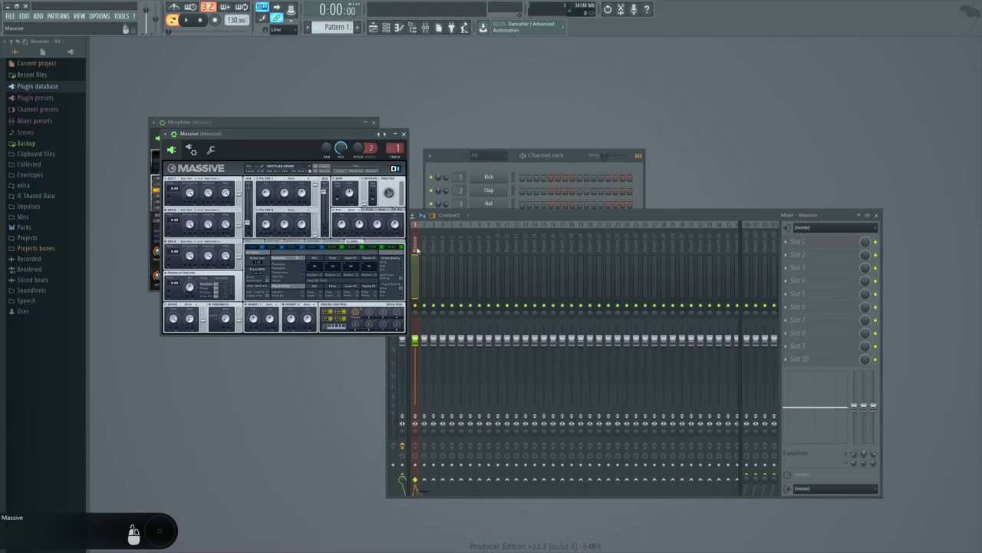
Step: Move the Massive window off Morphine to sit beside the Channel rack
{"action": "left_click_drag", "start_coordinate": [361, 144], "coordinate": [702, 195]}
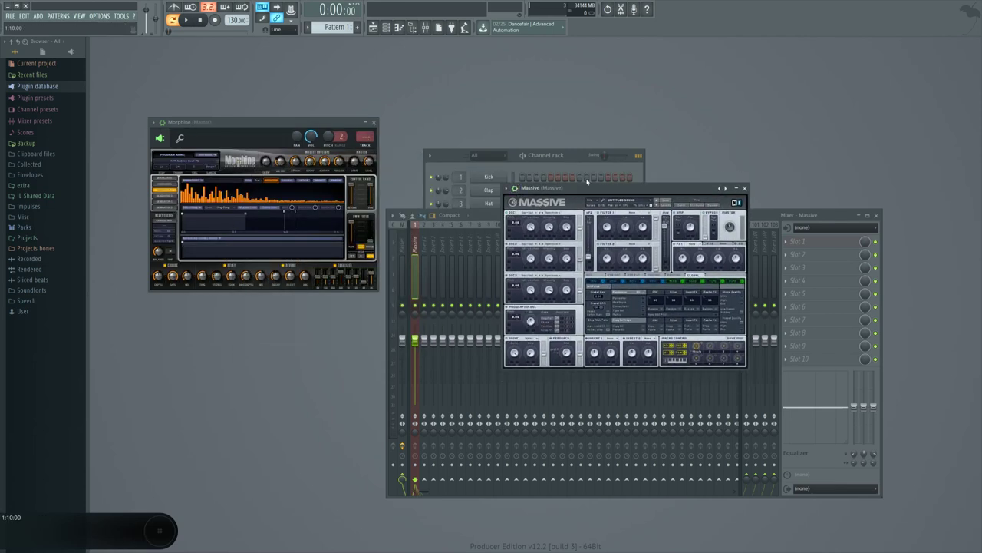
{"action": "left_click", "coordinate": [574, 160]}
{"action": "left_click_drag", "start_coordinate": [672, 190], "coordinate": [818, 156]}
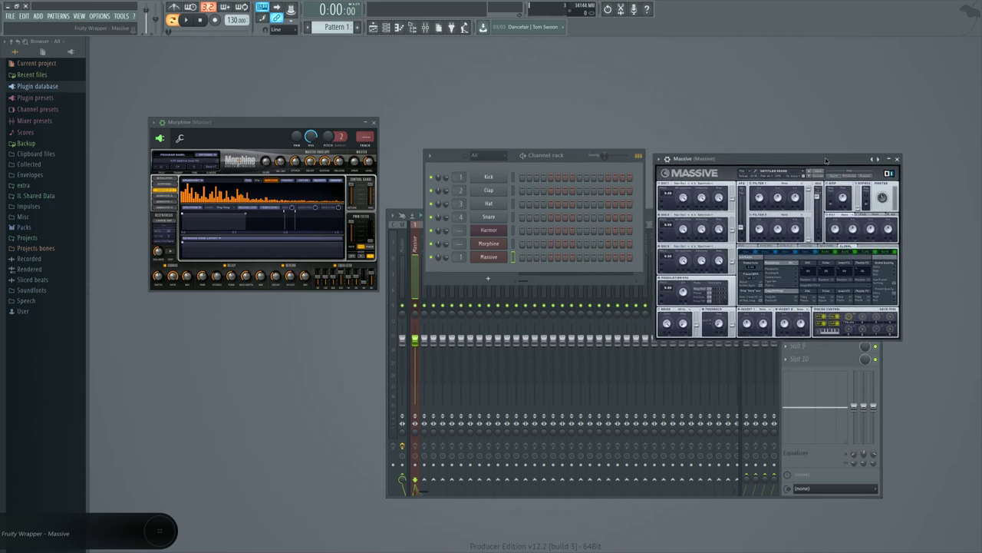
Step: Delete the Massive file from Plugin database > Generators > Synth classic
{"action": "left_click", "coordinate": [55, 87]}
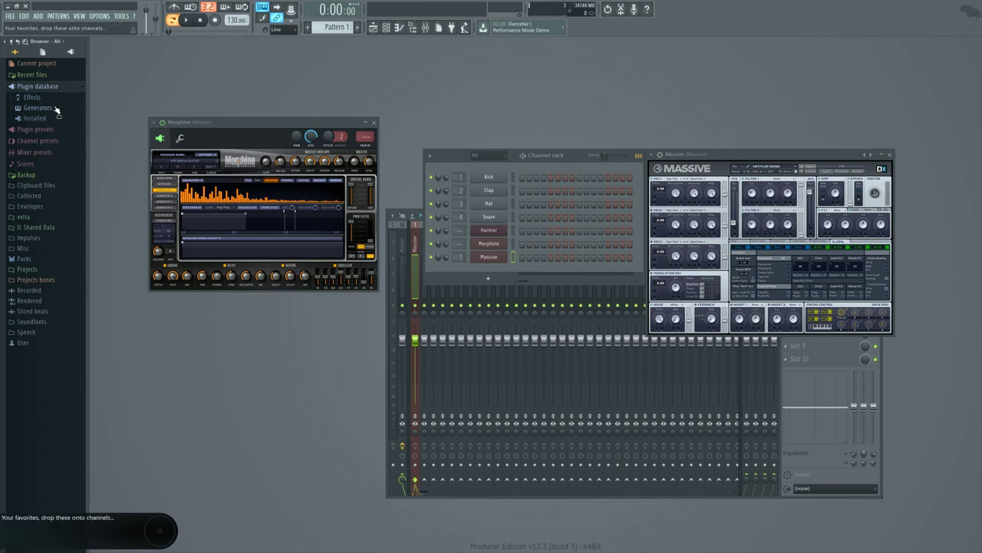
{"action": "left_click", "coordinate": [58, 110]}
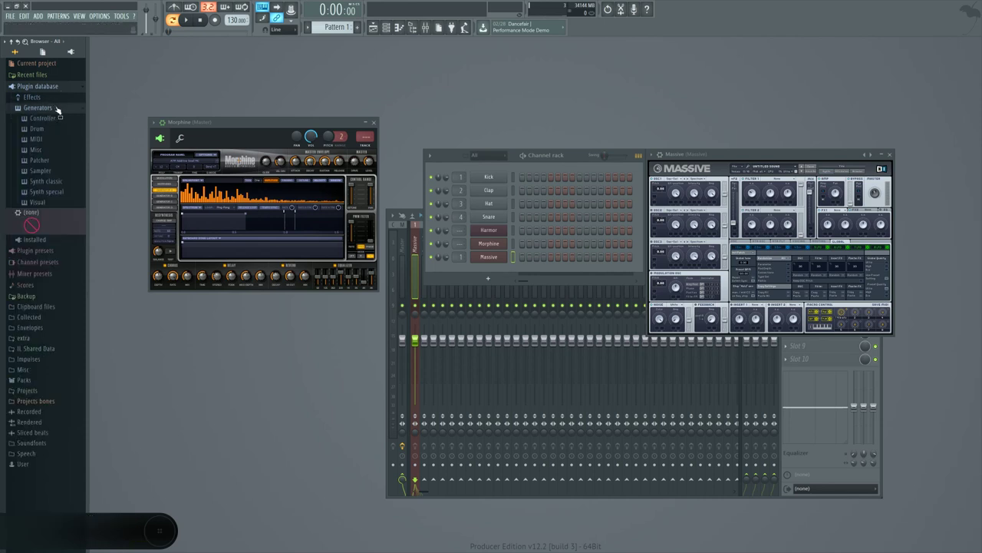
{"action": "left_click", "coordinate": [65, 182]}
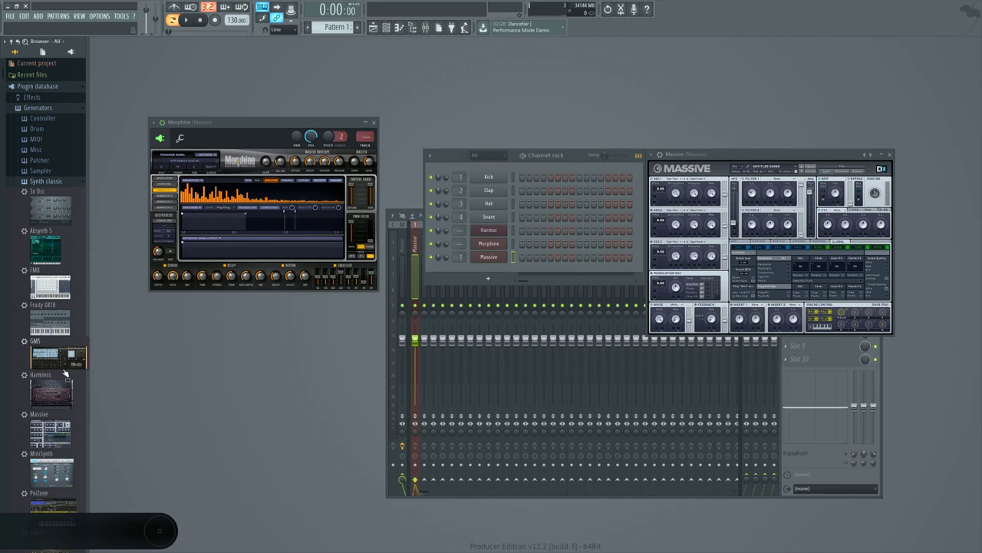
{"action": "right_click", "coordinate": [58, 425]}
{"action": "left_click", "coordinate": [79, 468]}
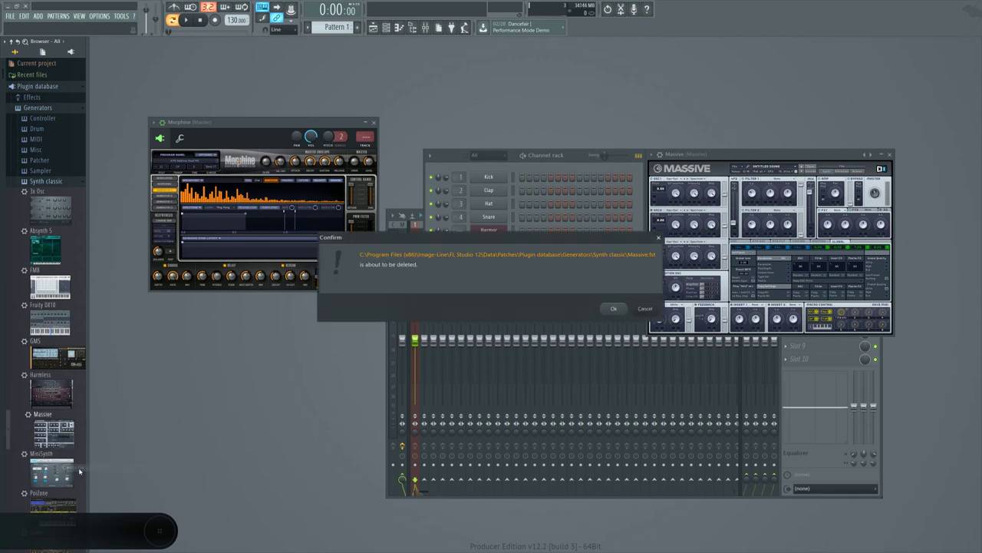
{"action": "left_click", "coordinate": [620, 310]}
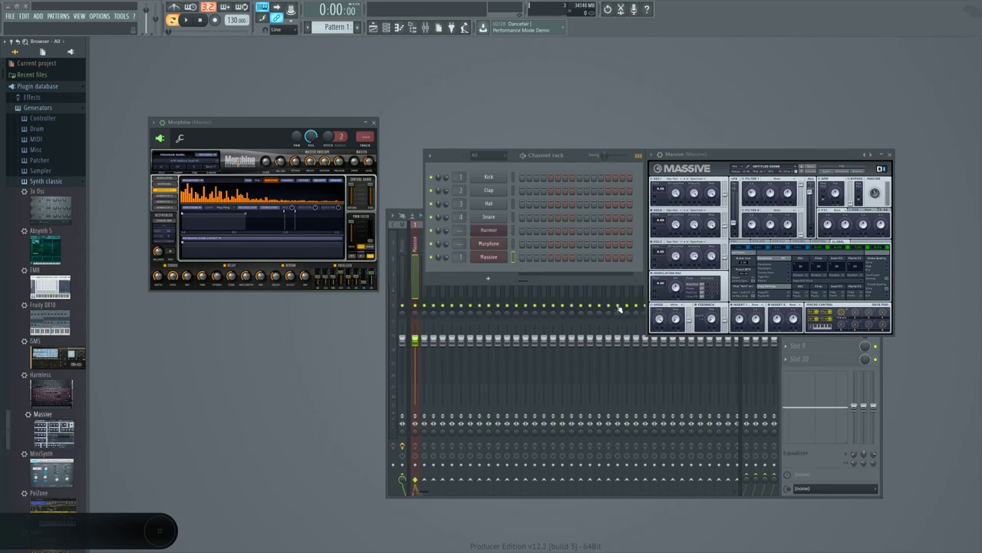
Step: Collapse Synth classic and check the plugin picker to confirm Massive is gone
{"action": "left_click", "coordinate": [23, 181]}
{"action": "key", "text": "F8"}
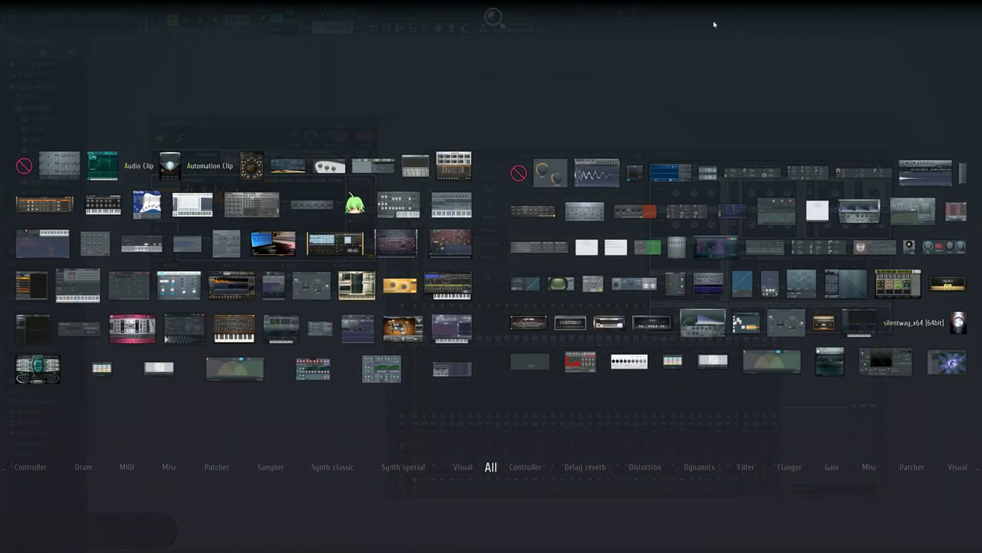
{"action": "key", "text": "F8"}
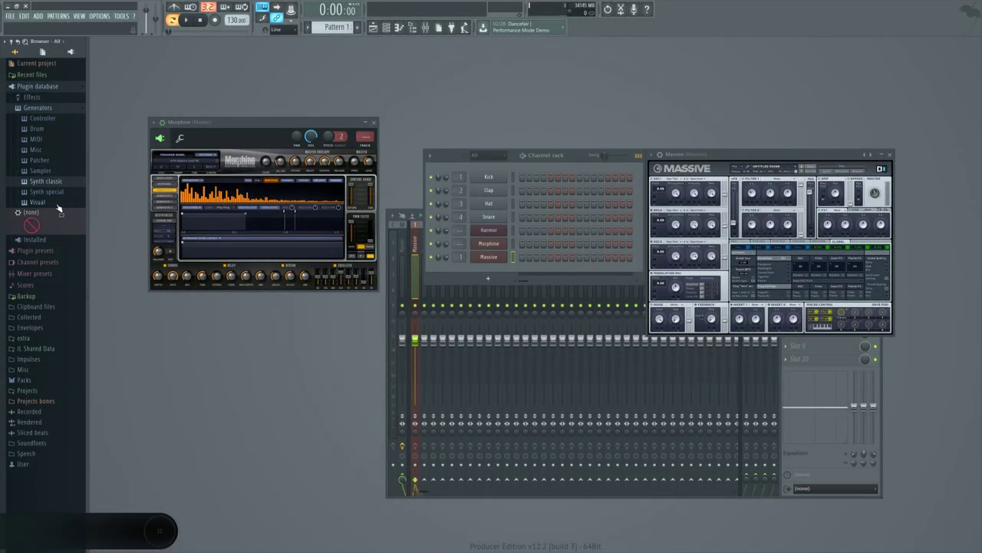
Step: Drag Massive from Plugin database > Installed > Generators into the project as Massive #2
{"action": "left_click", "coordinate": [55, 109]}
{"action": "left_click", "coordinate": [57, 118]}
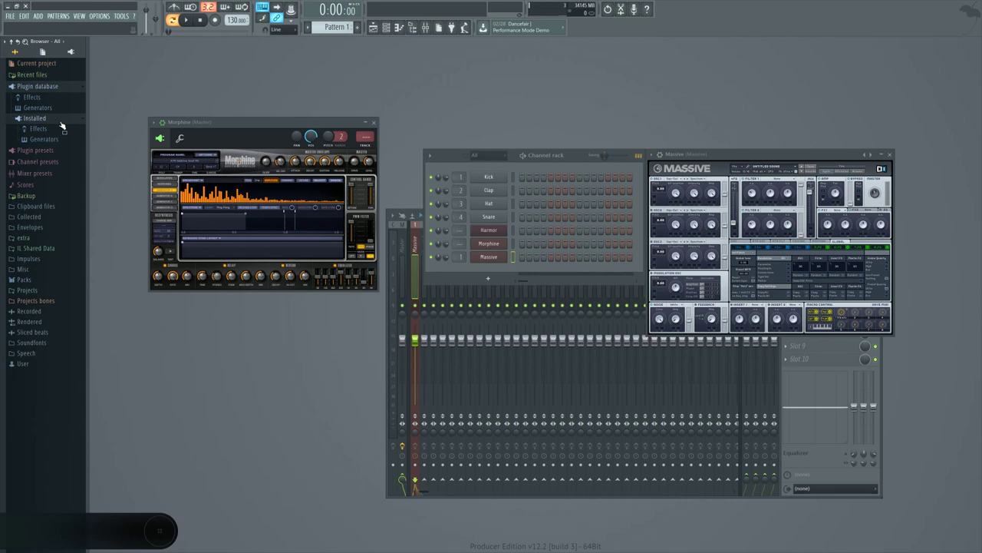
{"action": "left_click", "coordinate": [59, 143]}
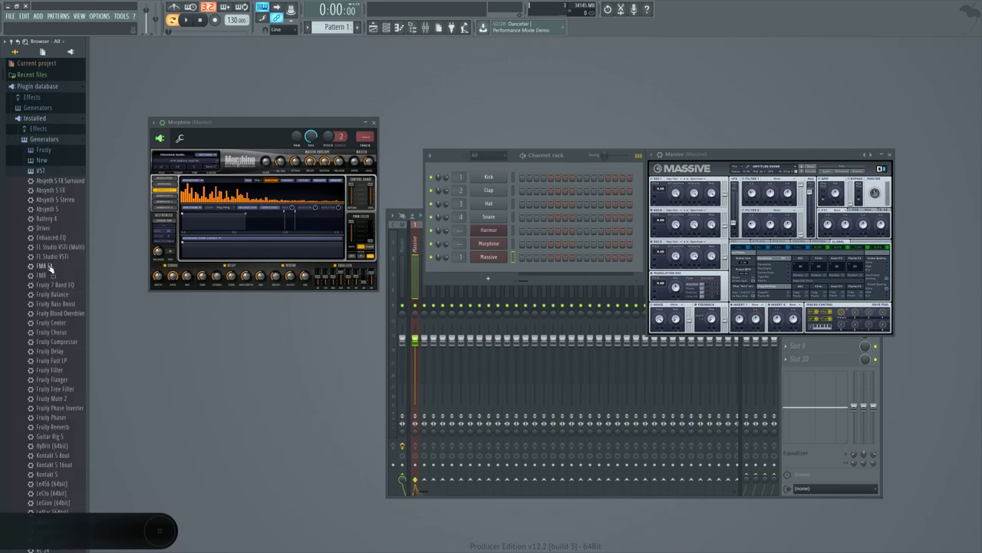
{"action": "scroll", "coordinate": [48, 269], "scroll_direction": "down", "scroll_amount": 2}
{"action": "scroll", "coordinate": [53, 368], "scroll_direction": "down", "scroll_amount": 10}
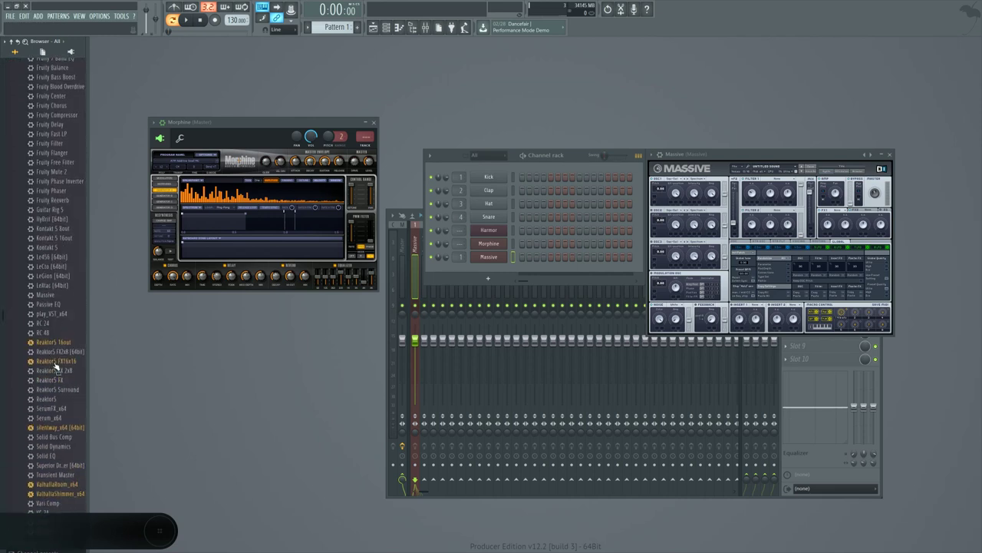
{"action": "scroll", "coordinate": [54, 365], "scroll_direction": "up", "scroll_amount": 6}
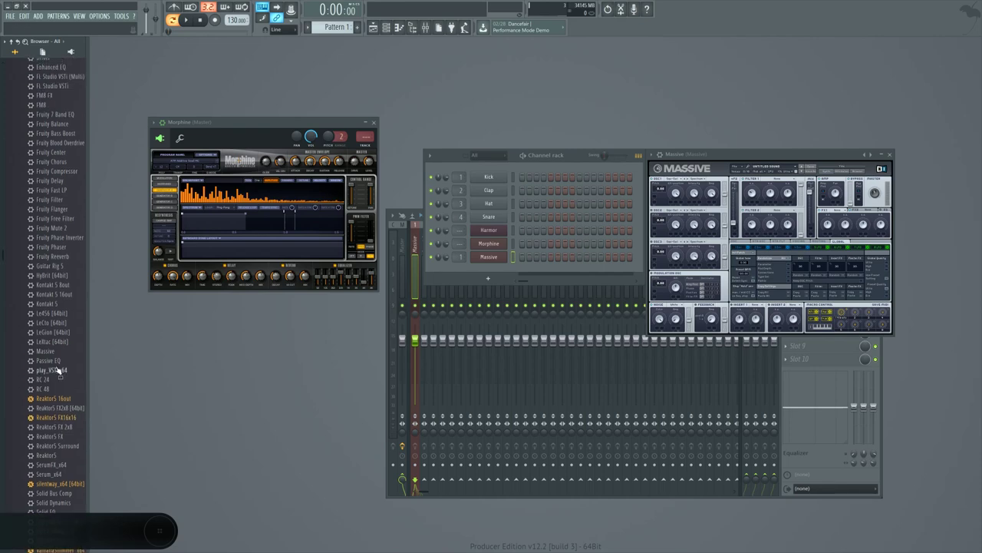
{"action": "left_click_drag", "start_coordinate": [48, 351], "coordinate": [776, 105]}
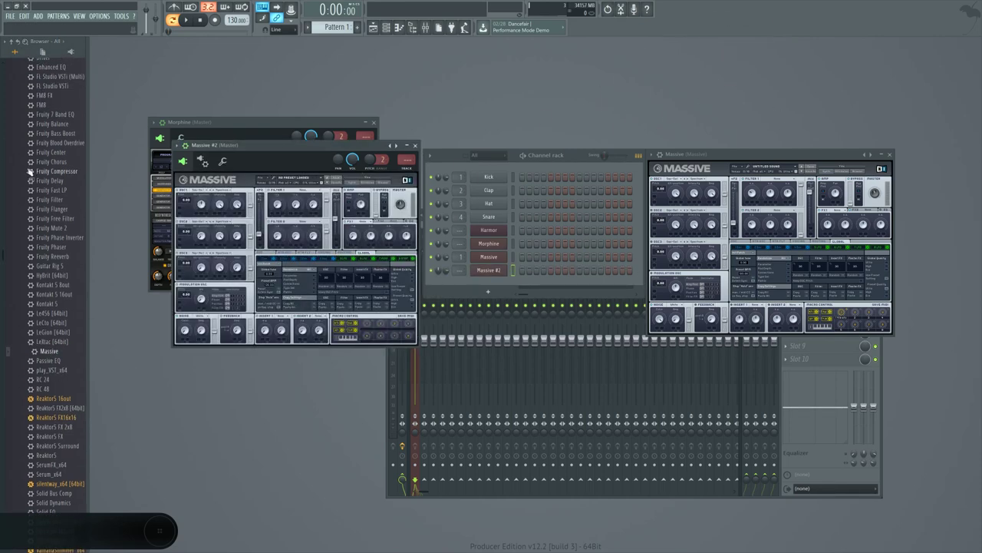
{"action": "left_click_drag", "start_coordinate": [272, 145], "coordinate": [463, 286]}
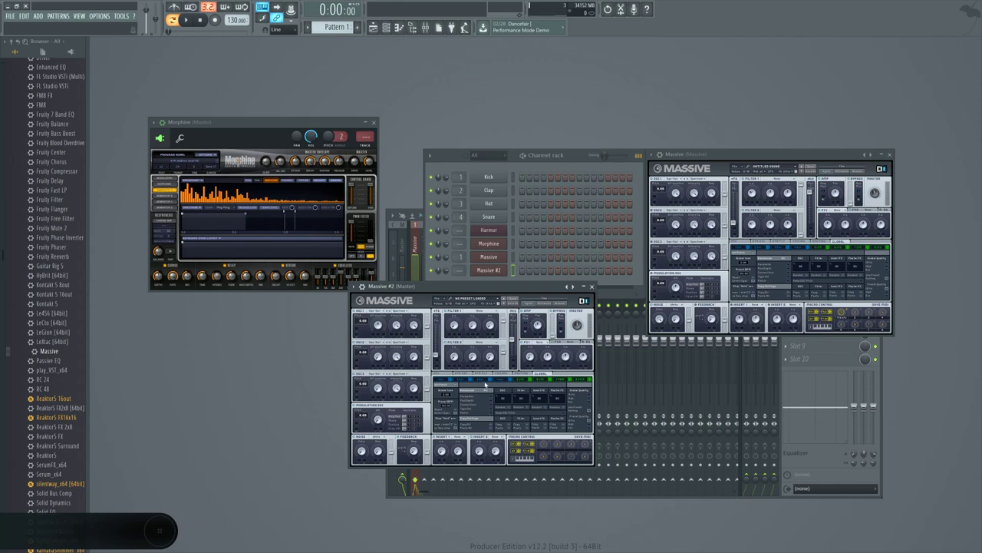
Step: Start a New Sound in Massive #2 and collapse the browser's Installed folder
{"action": "left_click", "coordinate": [448, 303]}
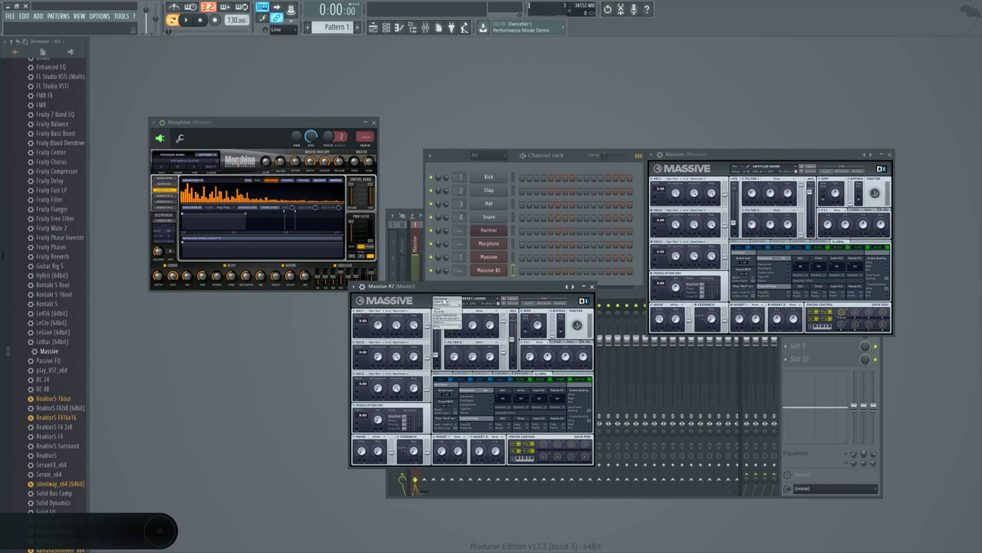
{"action": "left_click", "coordinate": [443, 298]}
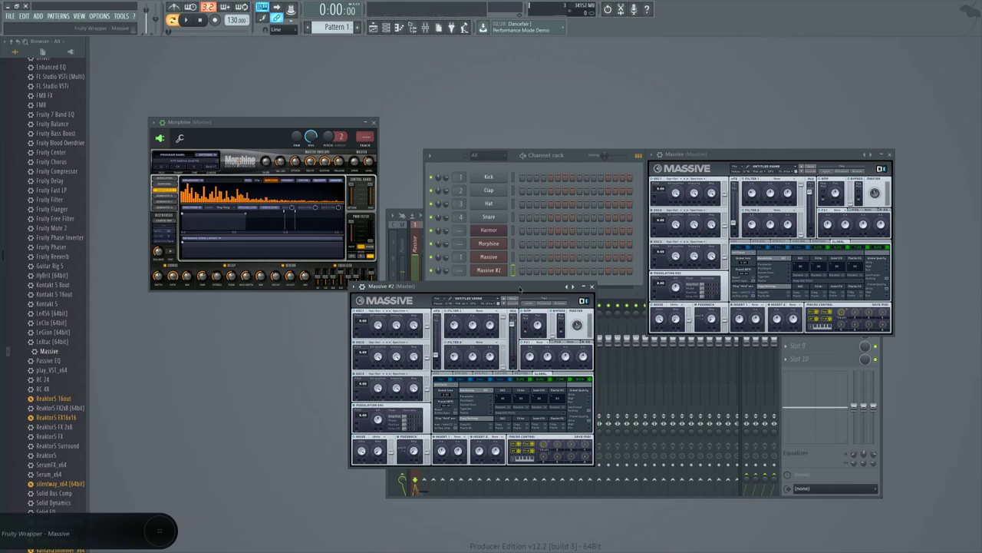
{"action": "left_click_drag", "start_coordinate": [521, 288], "coordinate": [532, 302]}
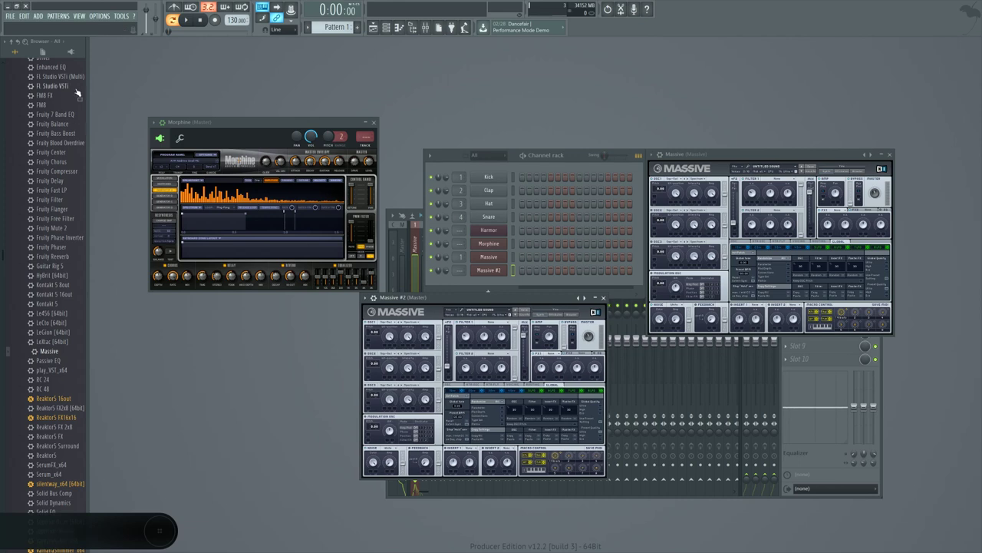
{"action": "scroll", "coordinate": [38, 154], "scroll_direction": "up", "scroll_amount": 5}
{"action": "left_click", "coordinate": [35, 115]}
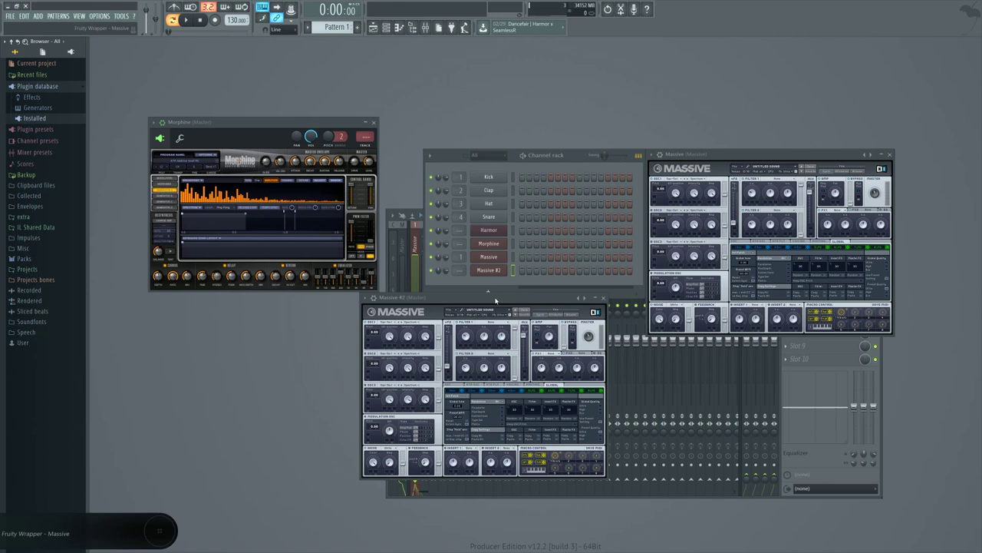
Step: Show Generators > Synth classic thumbnails and briefly view the Generators folder in Explorer
{"action": "left_click", "coordinate": [45, 107]}
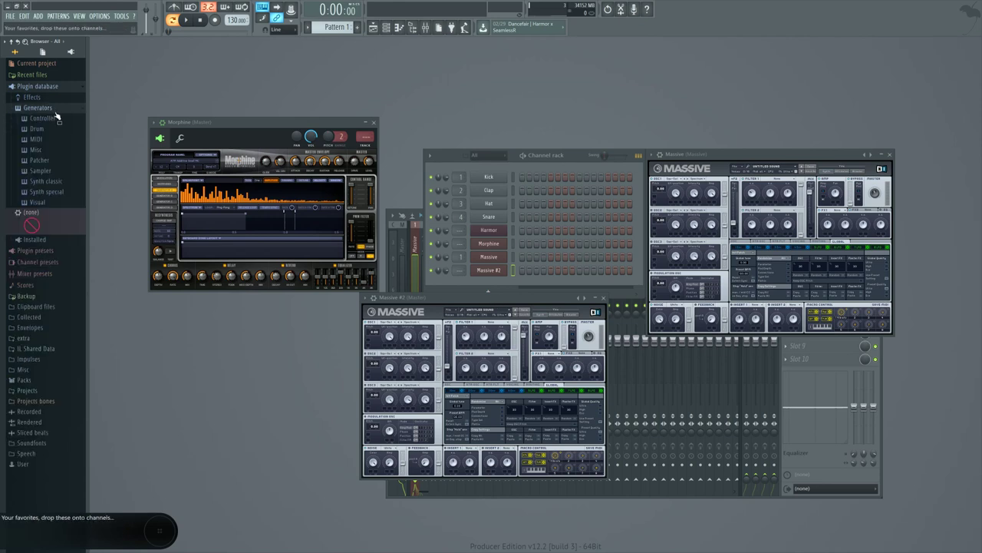
{"action": "left_click", "coordinate": [56, 182]}
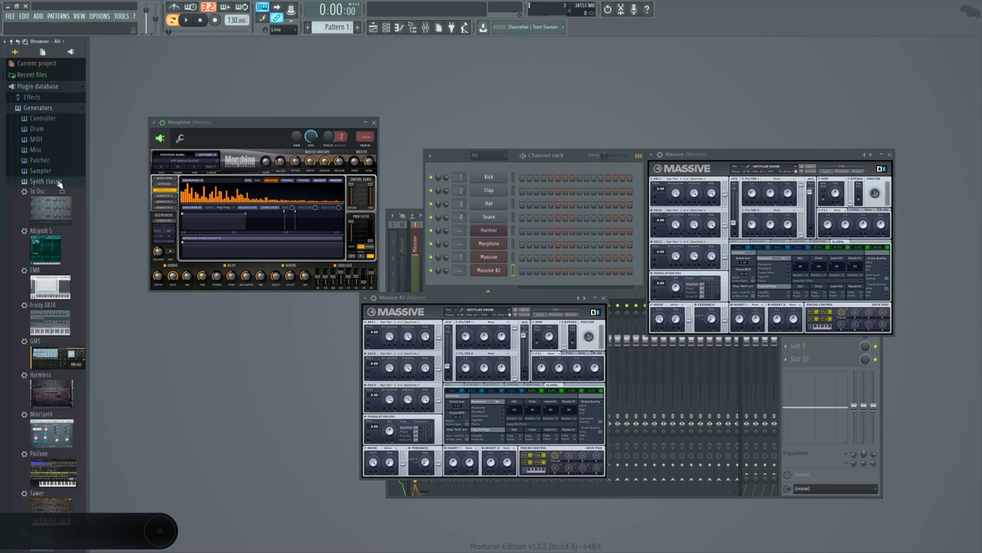
{"action": "right_click", "coordinate": [42, 110]}
{"action": "left_click", "coordinate": [73, 158]}
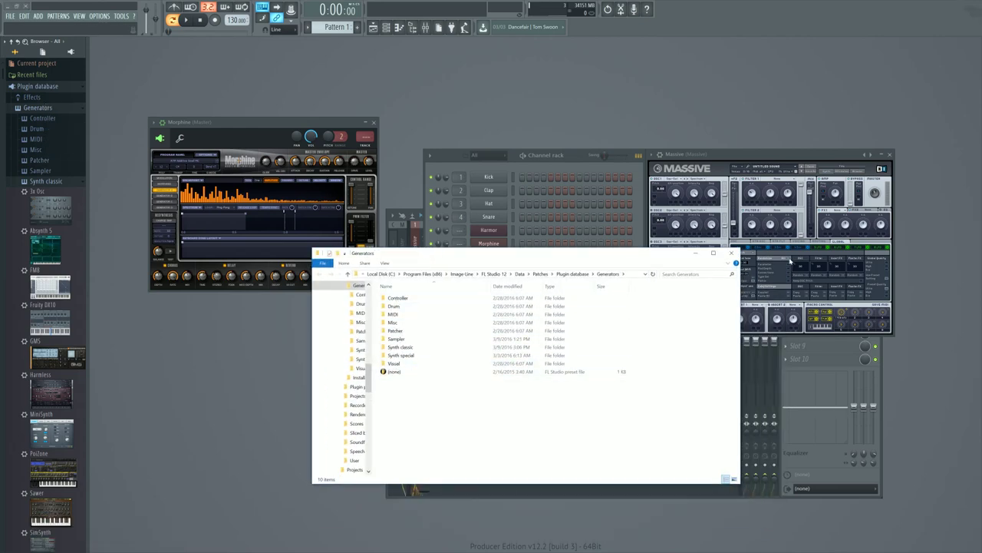
{"action": "left_click", "coordinate": [731, 253]}
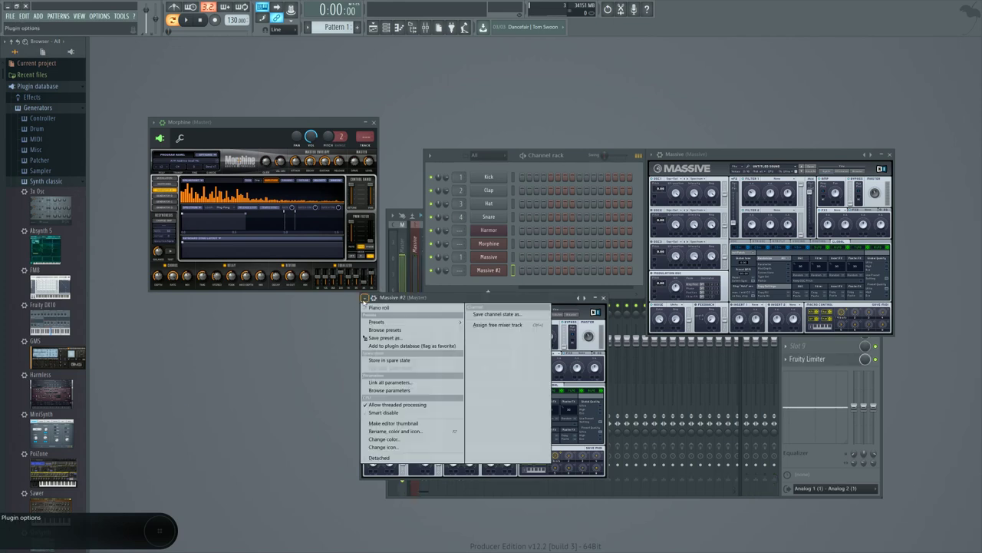
Step: Add Massive #2 to the Synth classic plugin database, then load Massive #3 from that entry
{"action": "left_click", "coordinate": [367, 297]}
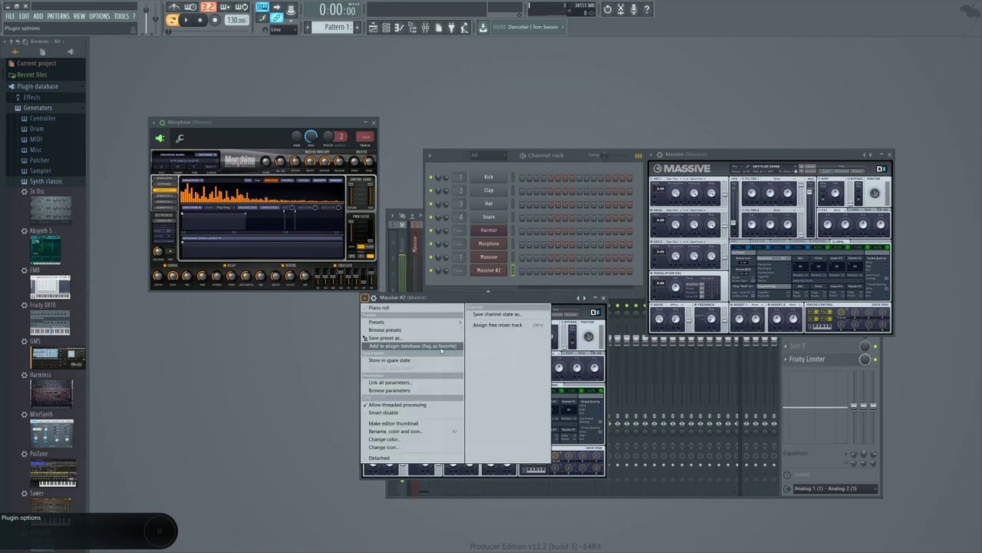
{"action": "left_click", "coordinate": [447, 346]}
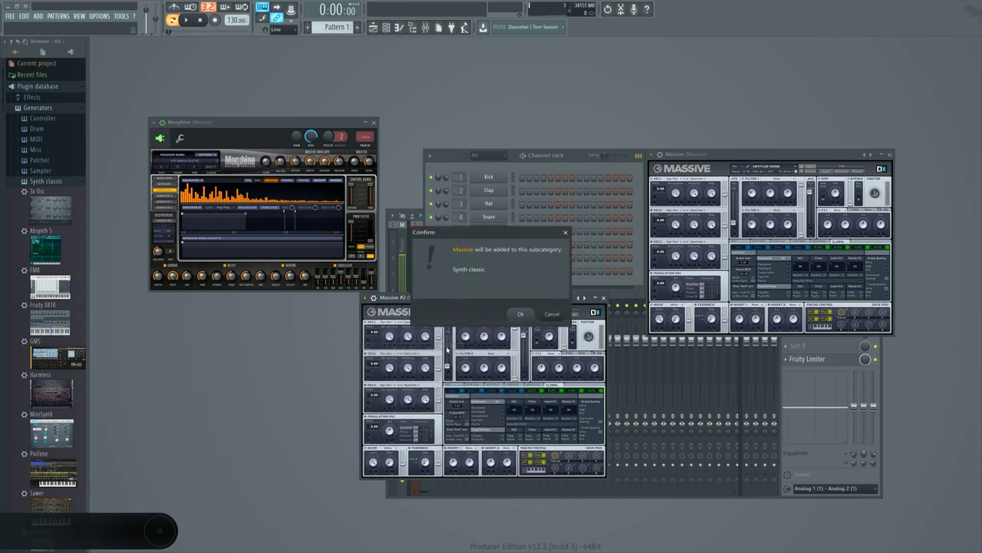
{"action": "left_click", "coordinate": [519, 314]}
{"action": "left_click_drag", "start_coordinate": [451, 300], "coordinate": [458, 272]}
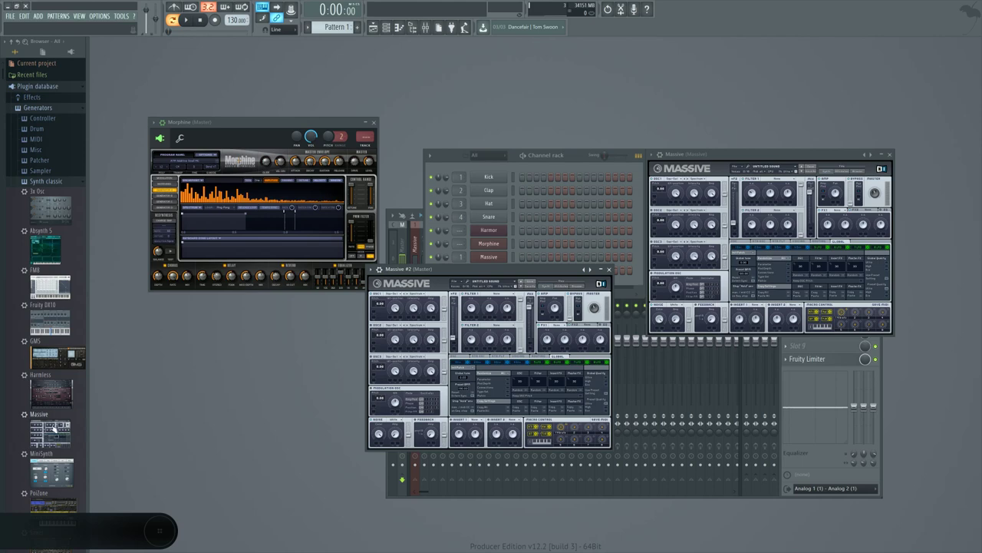
{"action": "left_click_drag", "start_coordinate": [55, 433], "coordinate": [57, 435]}
{"action": "left_click_drag", "start_coordinate": [402, 293], "coordinate": [399, 292]}
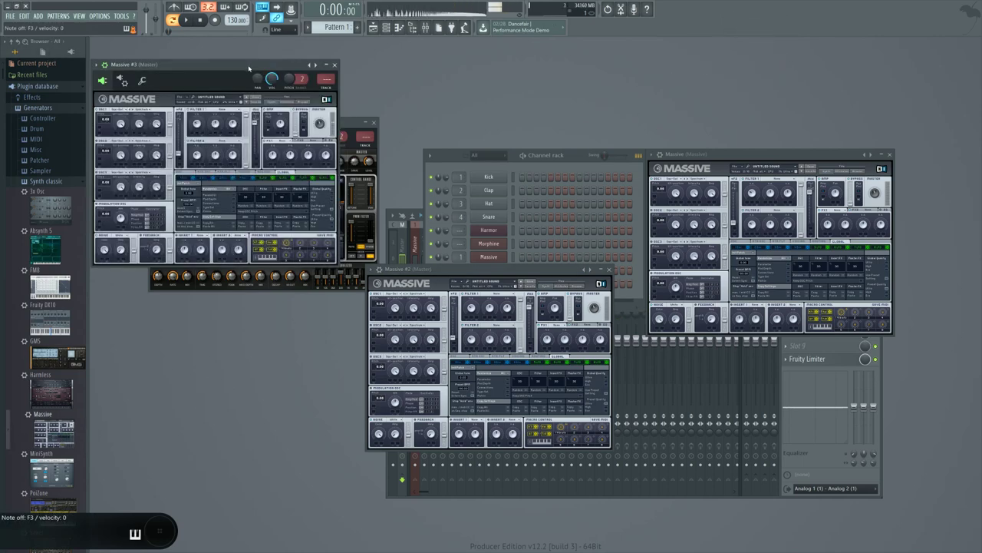
Step: Move the Massive #3 window to the centre and bring up the full-screen plugin picker
{"action": "left_click_drag", "start_coordinate": [248, 68], "coordinate": [612, 197]}
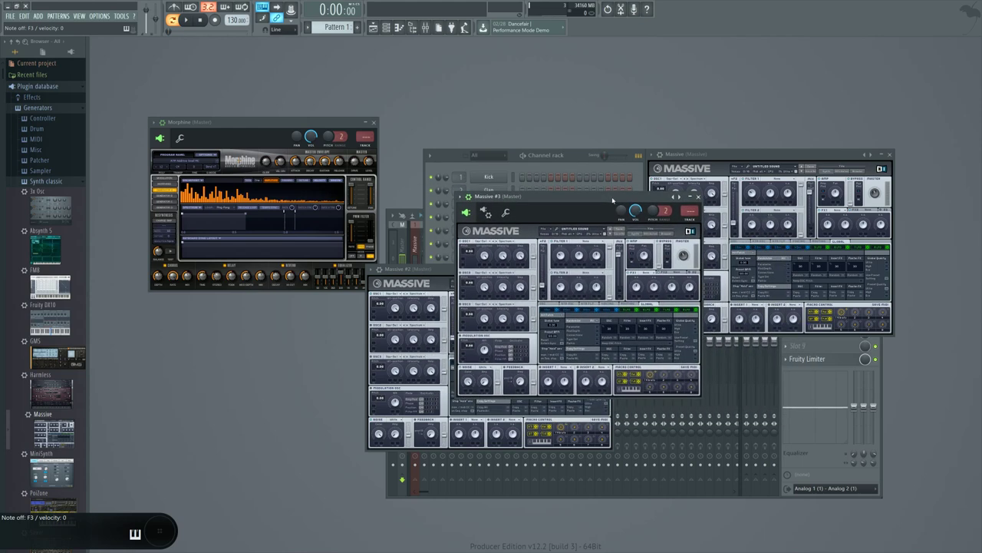
{"action": "key", "text": "F8"}
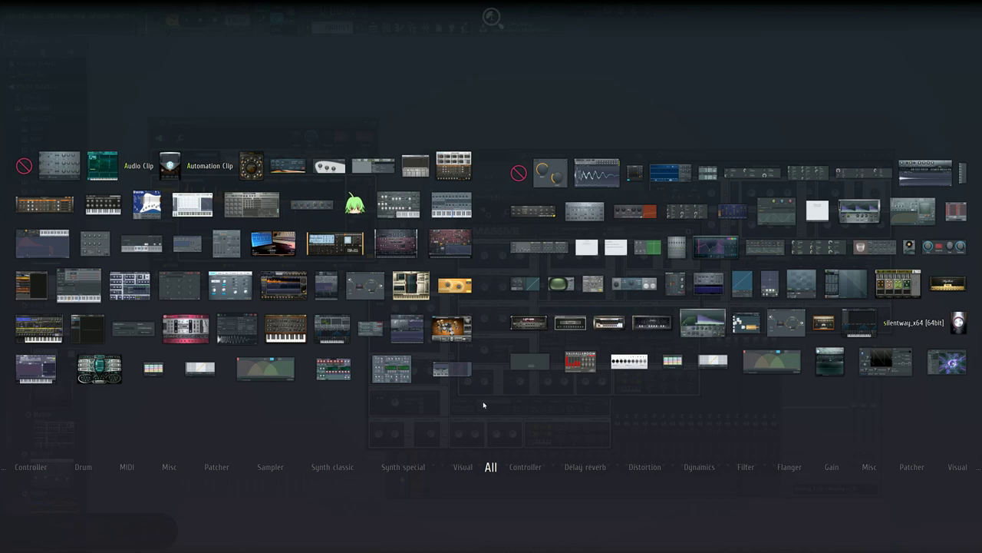
Step: Close the picker plus Massive #3, Massive, Massive #2 and Morphine windows; collapse the plugin database
{"action": "left_click", "coordinate": [484, 403]}
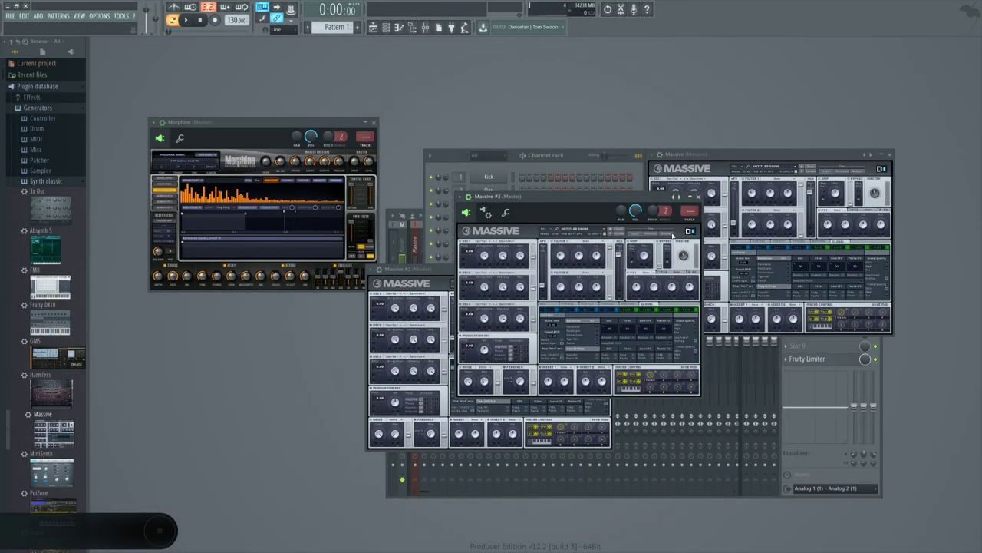
{"action": "left_click", "coordinate": [700, 197]}
{"action": "left_click", "coordinate": [889, 156]}
{"action": "key", "text": "Escape"}
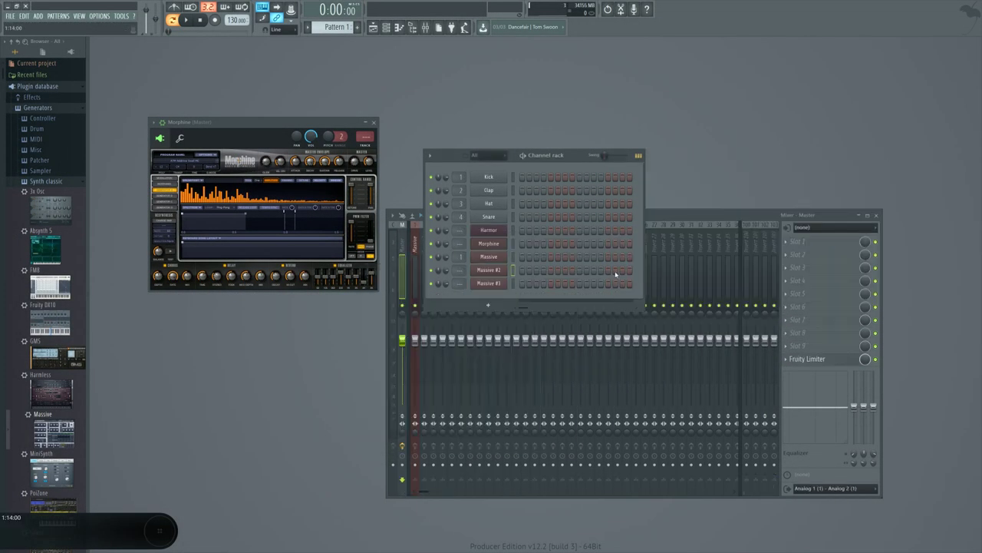
{"action": "key", "text": "Escape"}
{"action": "left_click", "coordinate": [38, 108]}
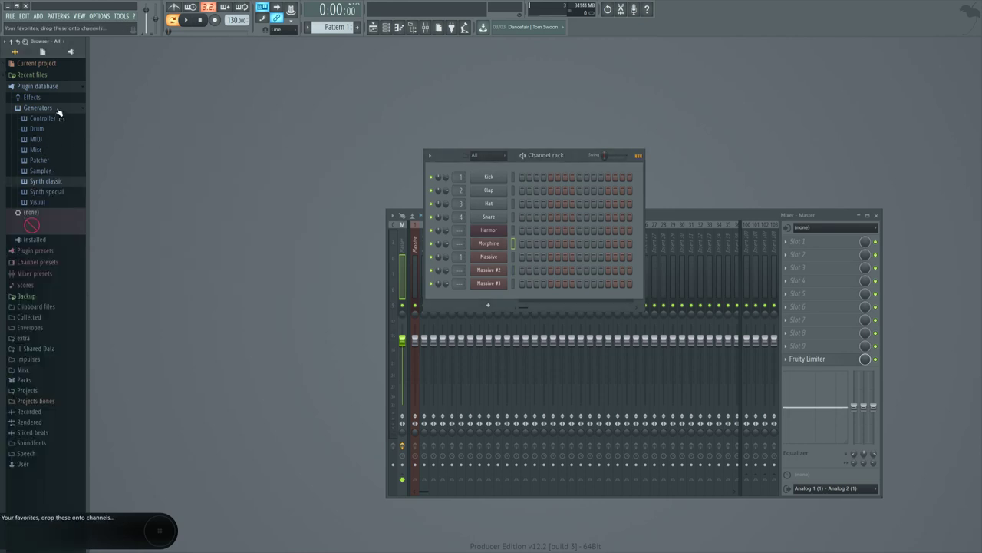
{"action": "left_click", "coordinate": [37, 86]}
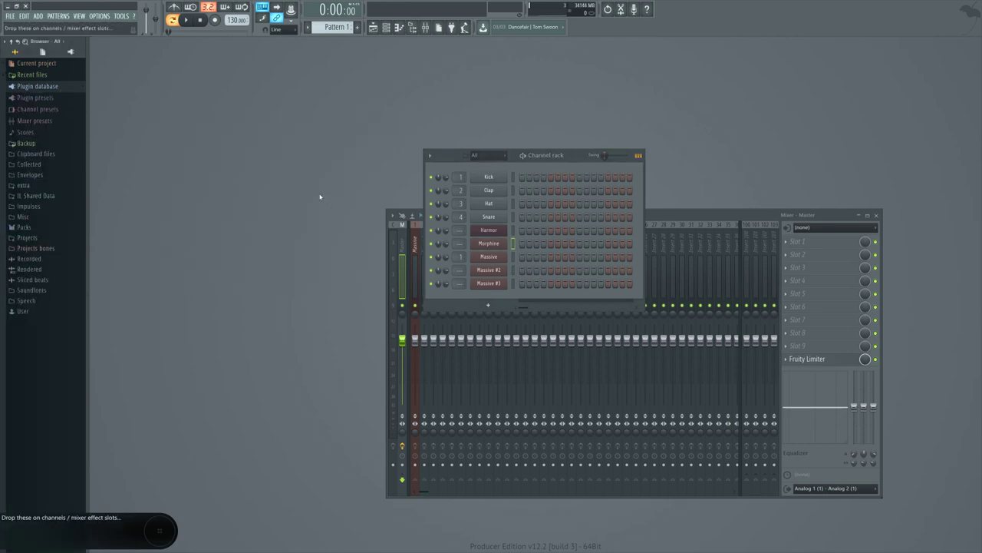